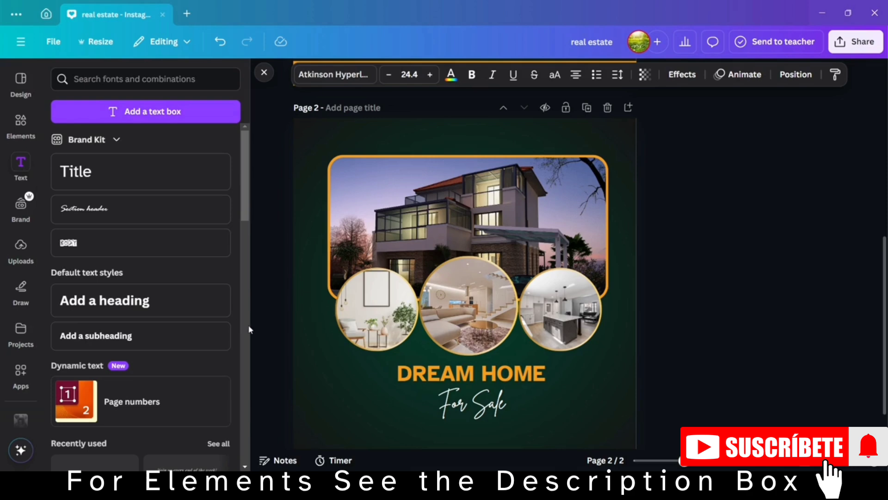
# Add a title text reading "The Dream Home For Your Family" to page 2 and place it beneath "For Sale".
pyautogui.scroll(-1, 266, 333)
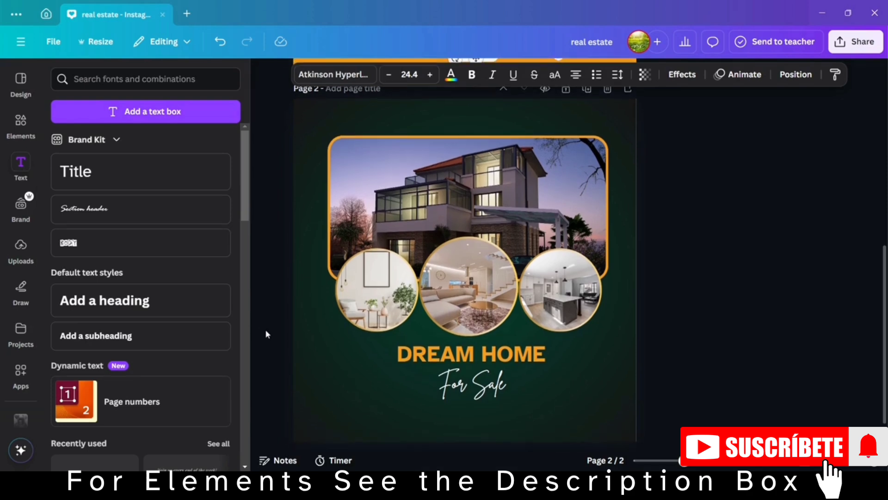
pyautogui.click(144, 177)
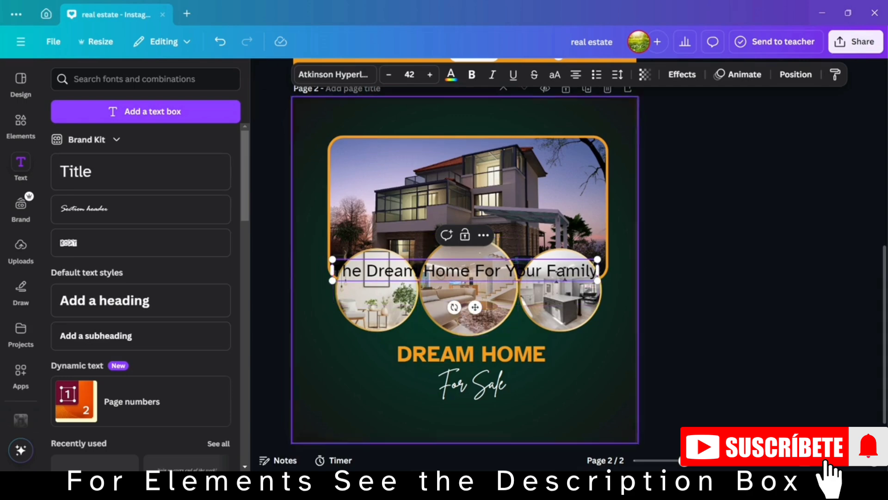
pyautogui.click(692, 347)
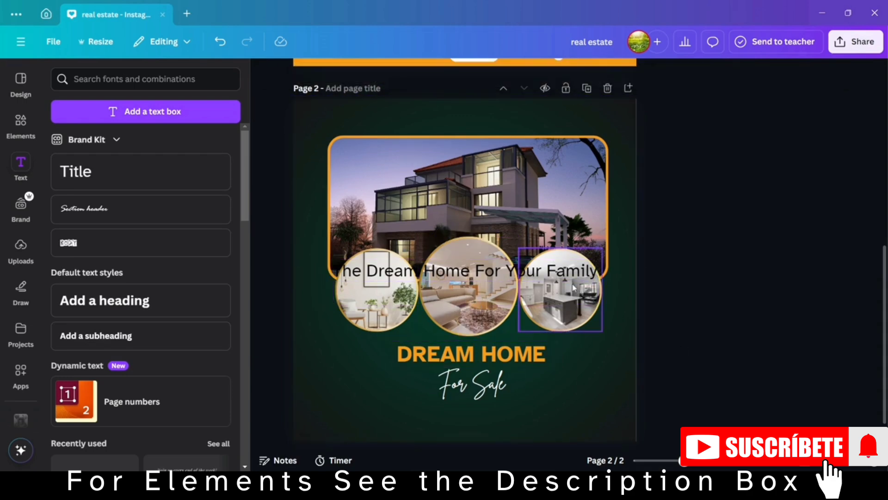
pyautogui.moveTo(573, 277); pyautogui.dragTo(576, 406)
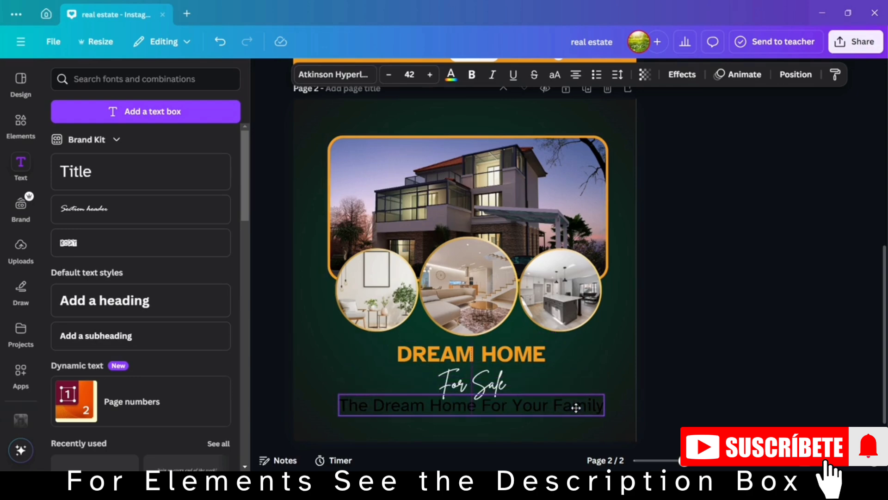
# Change the text color of the whole tagline "The Dream Home For Your Family" to white.
pyautogui.doubleClick(577, 408)
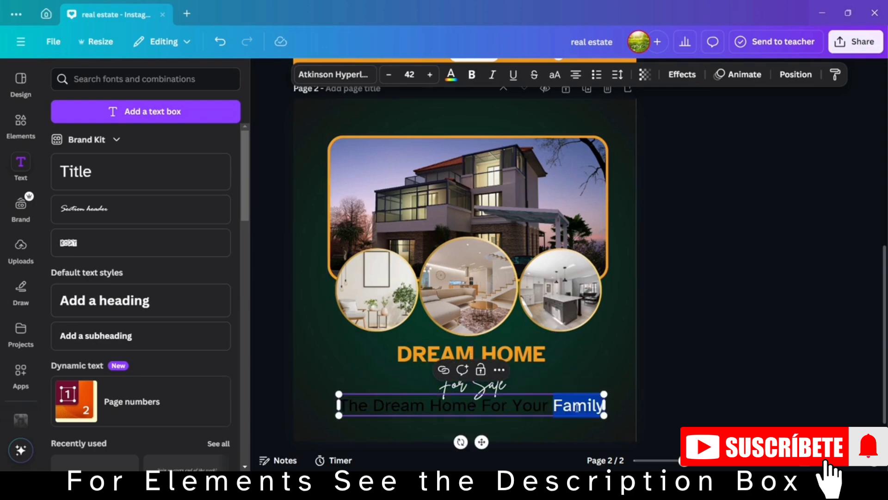
pyautogui.click(452, 74)
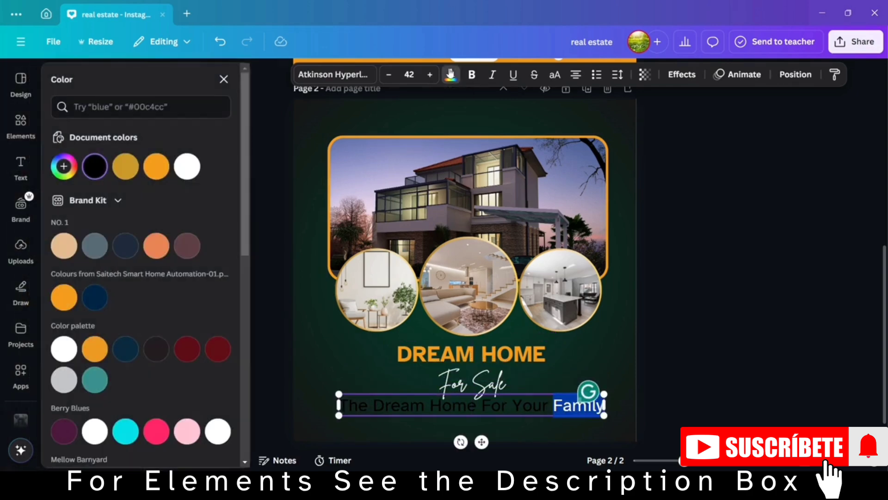
pyautogui.click(188, 167)
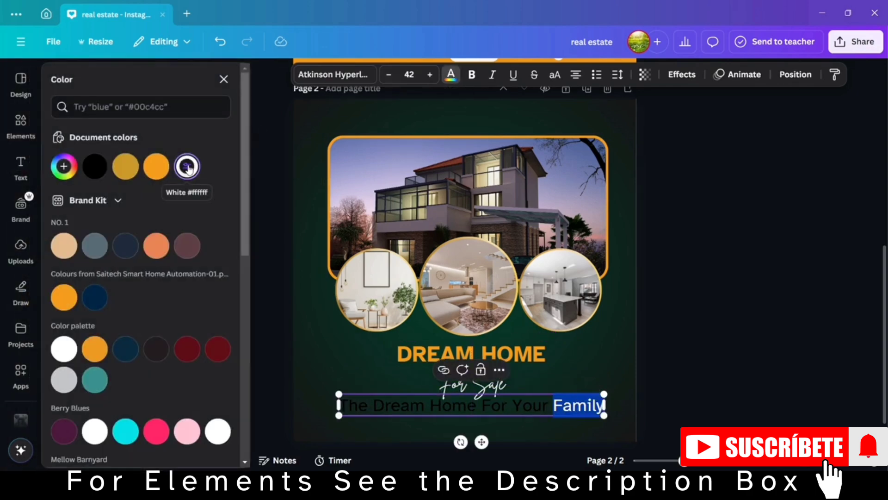
pyautogui.click(654, 290)
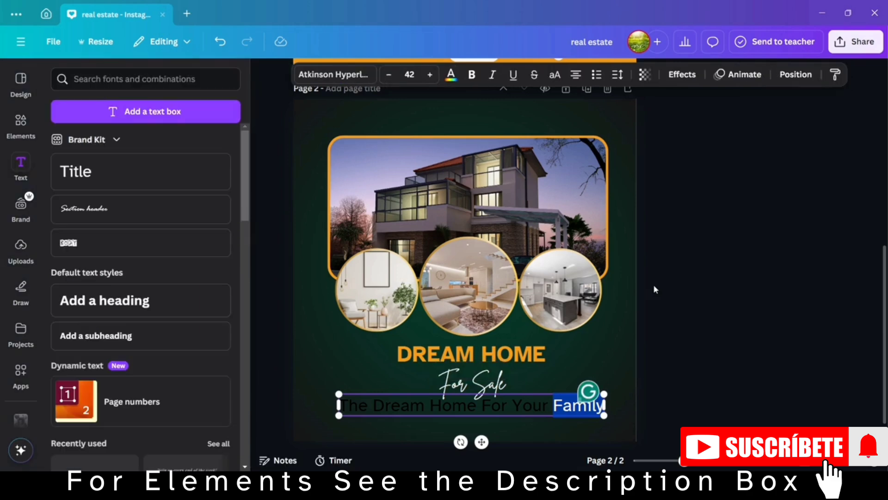
pyautogui.click(448, 411)
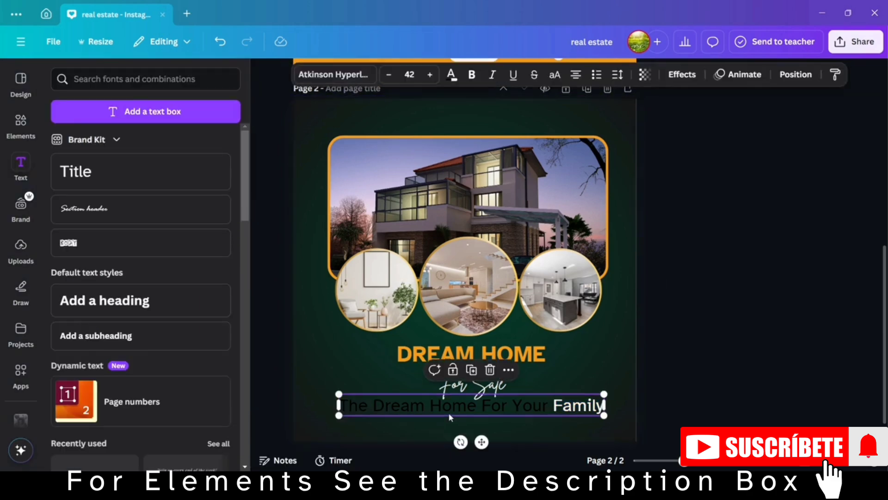
pyautogui.click(452, 75)
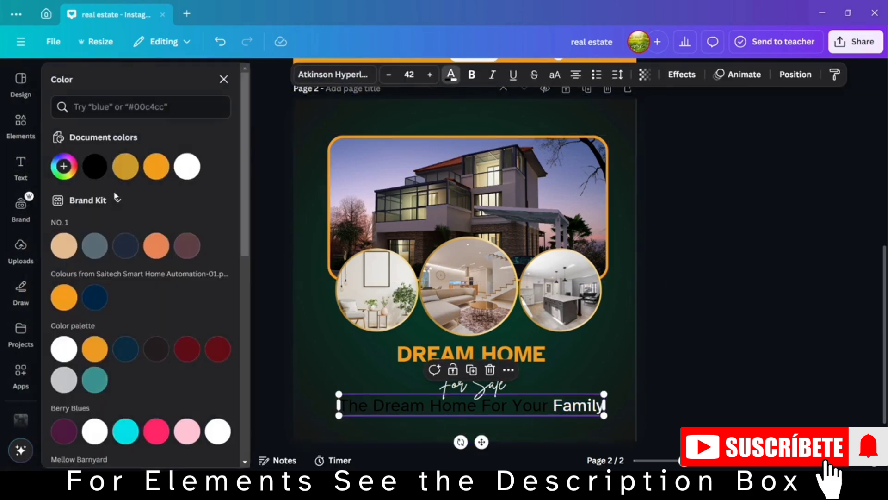
pyautogui.click(187, 168)
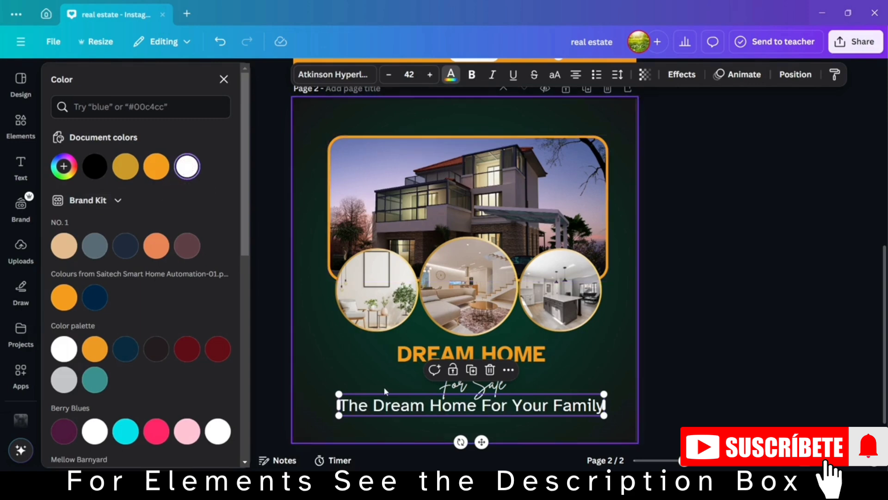
# Shrink the tagline to about font size 27.1, center it beneath "For Sale", and widen its letter spacing to about 105.
pyautogui.moveTo(339, 395); pyautogui.dragTo(433, 402)
pyautogui.moveTo(529, 442); pyautogui.dragTo(488, 440)
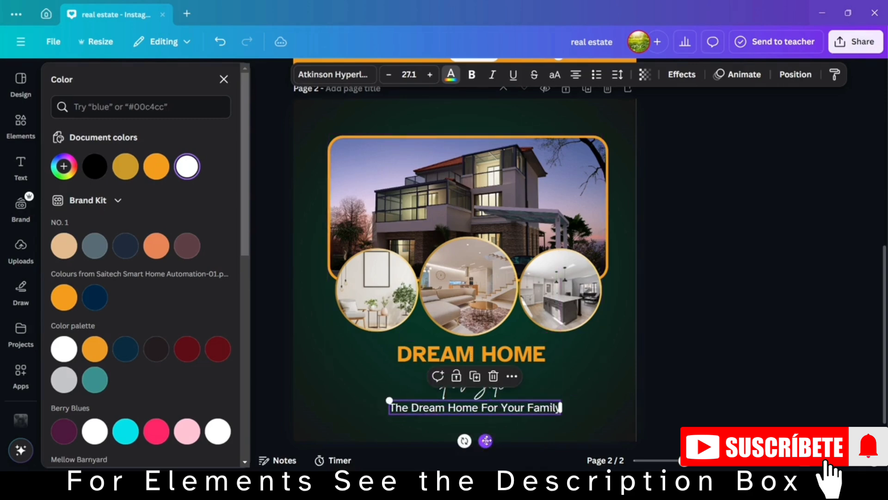
pyautogui.click(618, 76)
pyautogui.moveTo(577, 129); pyautogui.dragTo(586, 130)
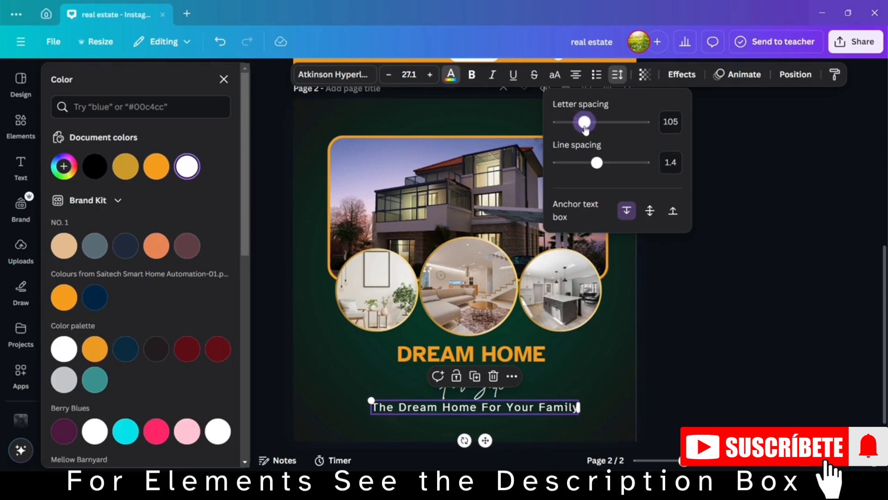
pyautogui.click(656, 283)
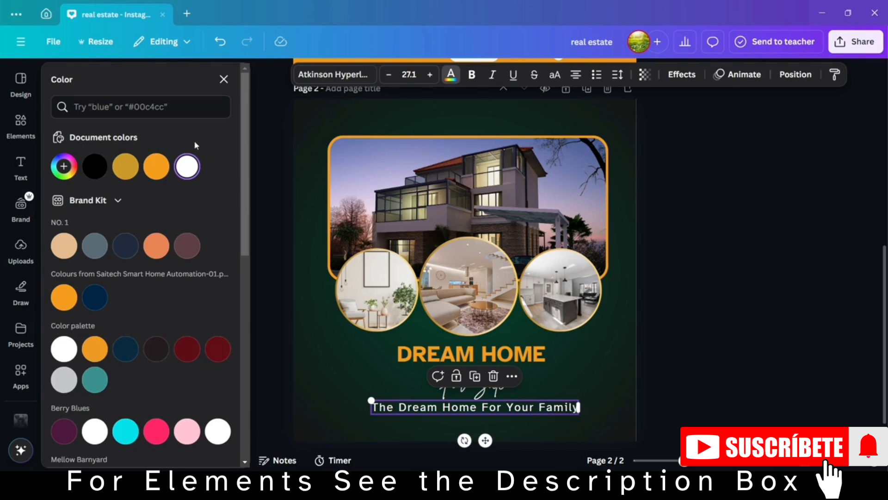
# Search the elements library for "home logo" and show the full list of graphics.
pyautogui.click(28, 122)
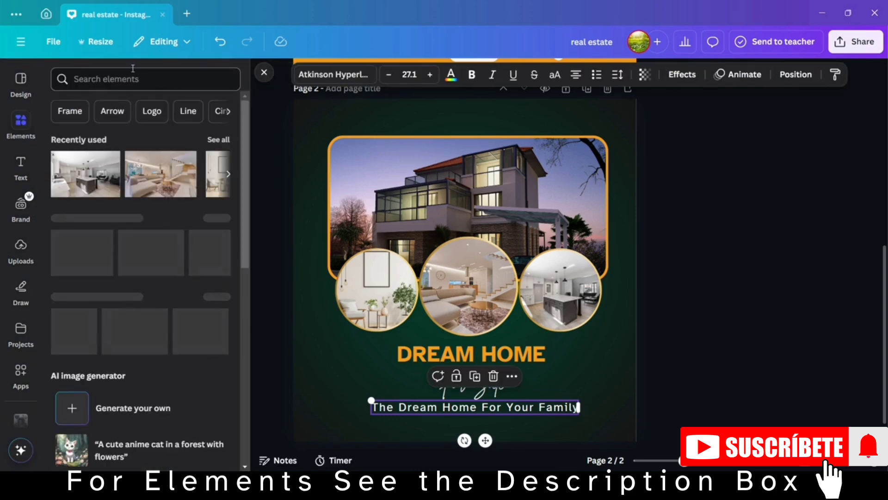
pyautogui.click(136, 74)
pyautogui.write('ho')
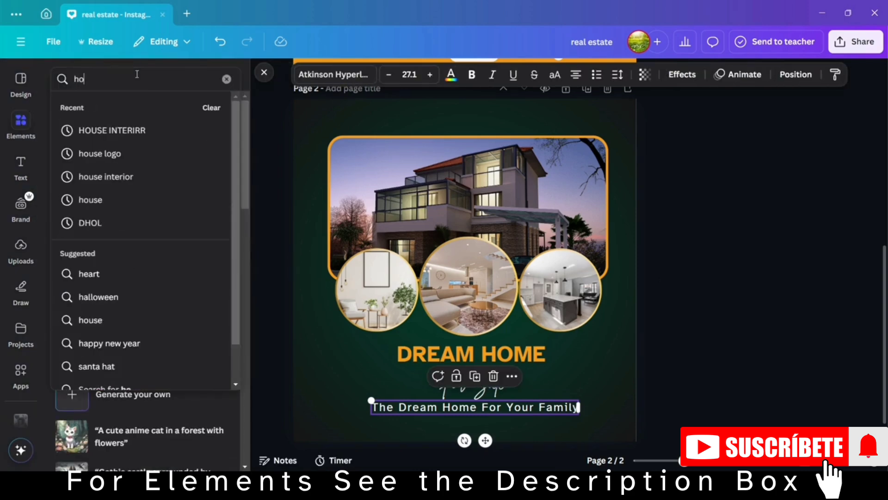
pyautogui.write('me logo')
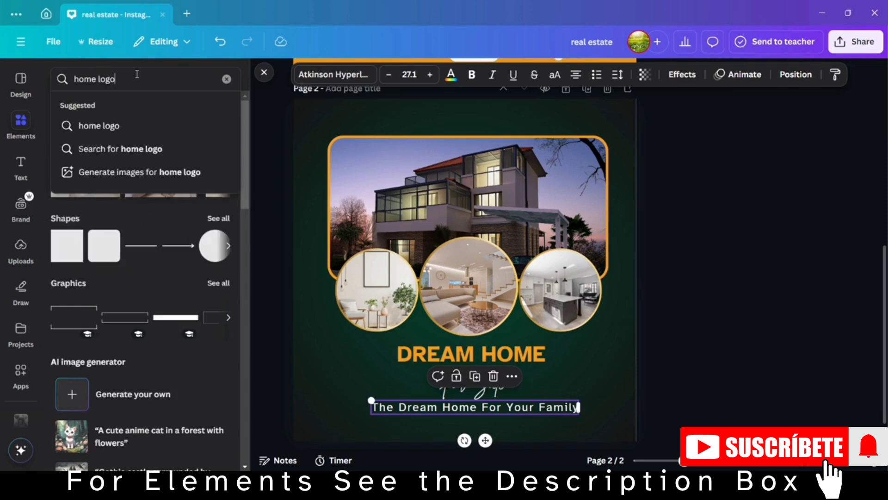
pyautogui.press('Return')
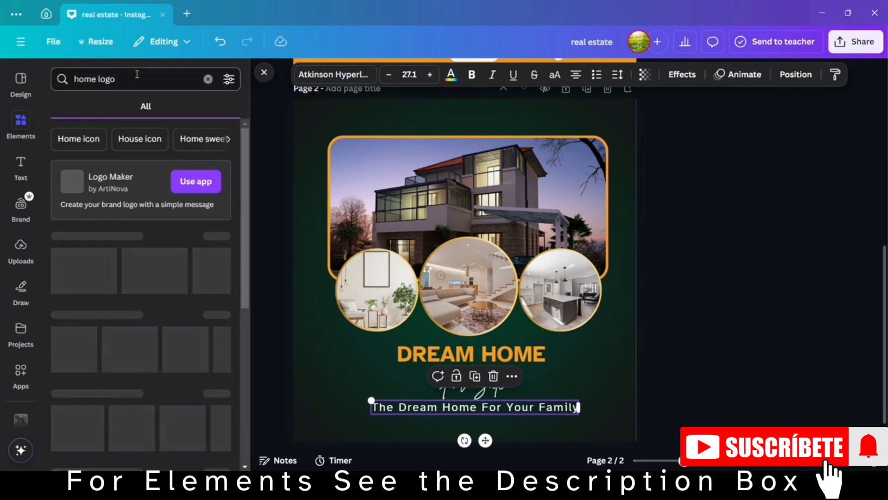
pyautogui.click(219, 236)
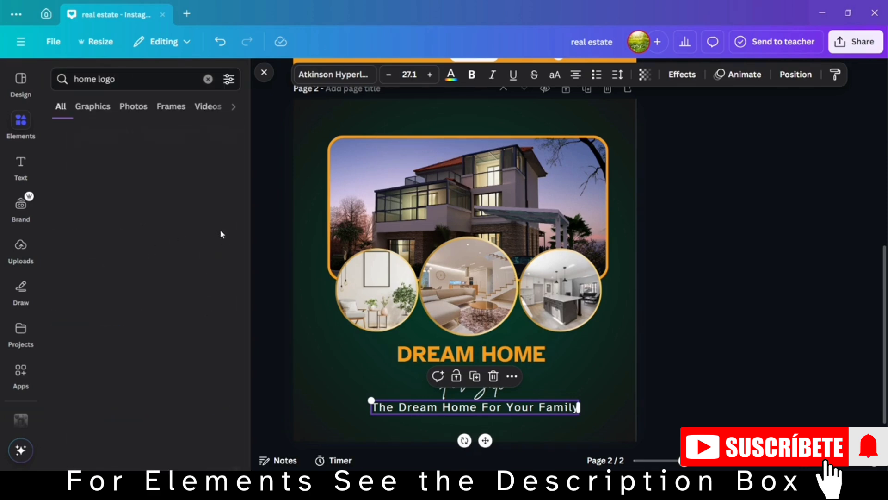
# Browse the home logo graphics and insert the double roofline outline with a chimney.
pyautogui.scroll(-7, 177, 382)
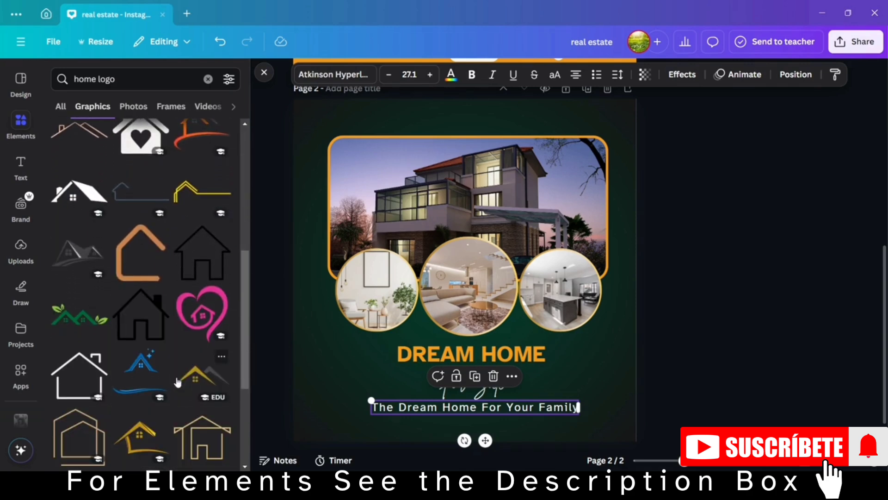
pyautogui.scroll(-5, 177, 382)
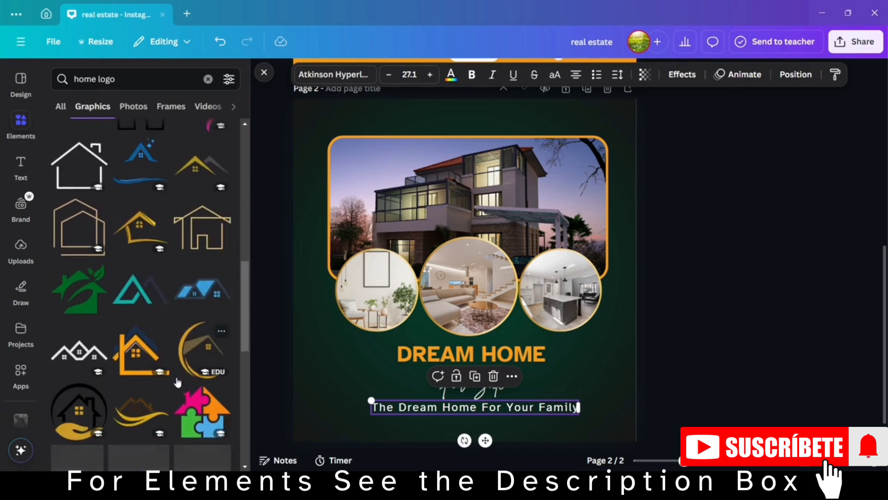
pyautogui.scroll(12, 108, 335)
pyautogui.scroll(-1, 108, 335)
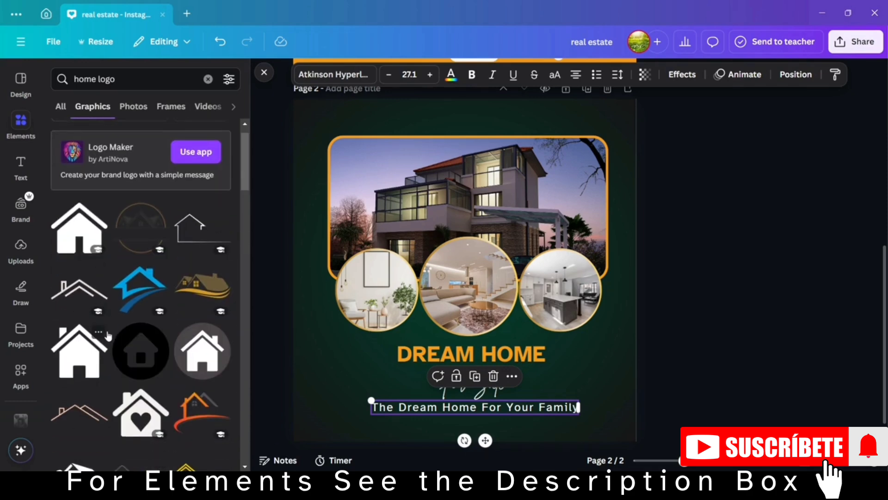
pyautogui.click(65, 300)
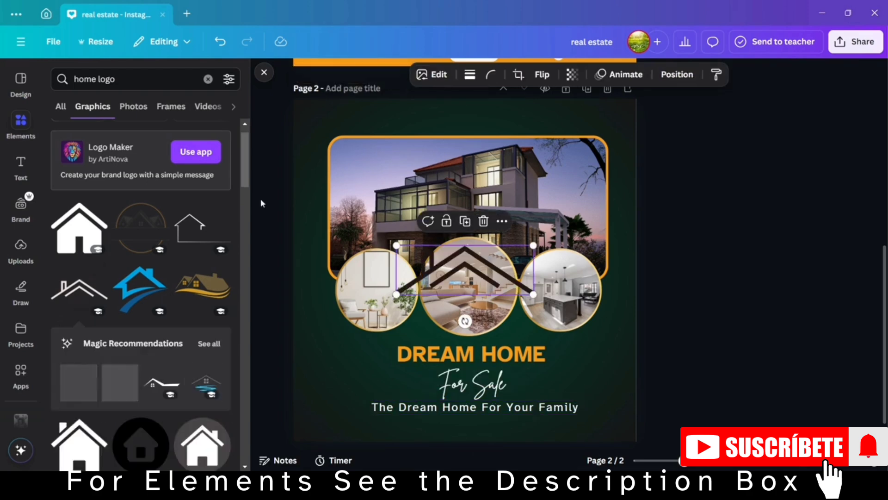
# Recolor the roofline graphic white, then shrink it and place it in the upper-left corner of the page above the house photo.
pyautogui.click(460, 75)
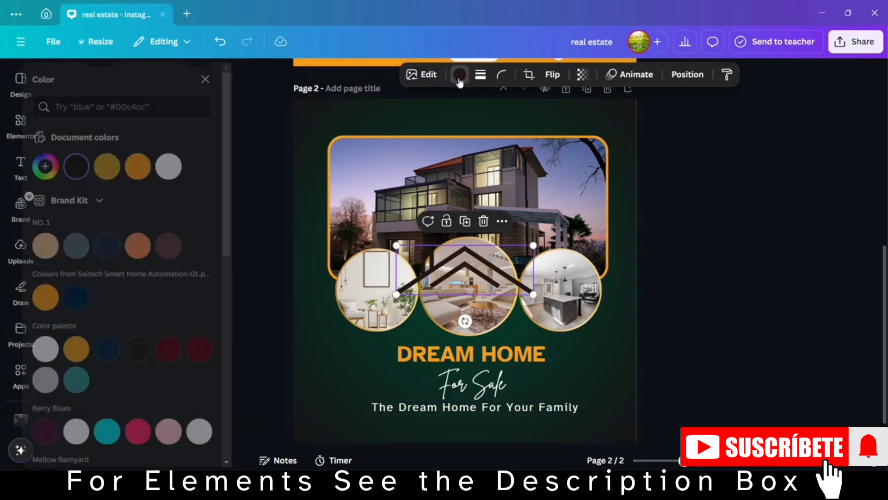
pyautogui.click(193, 165)
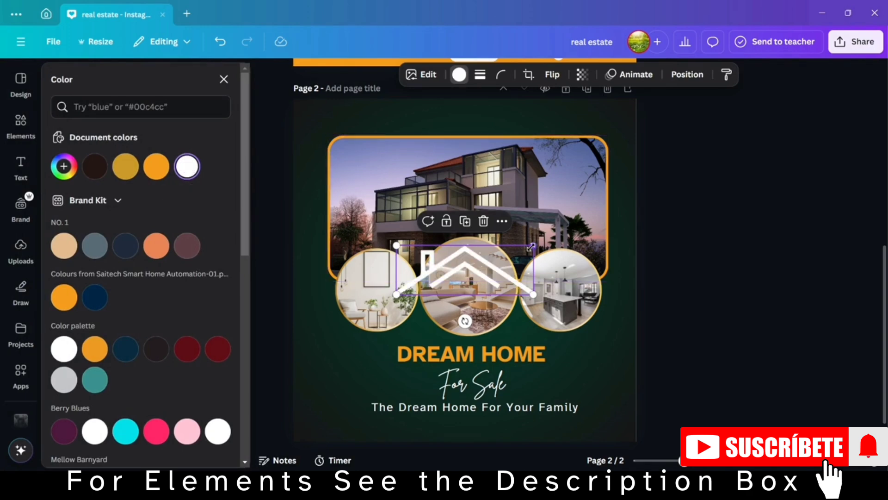
pyautogui.moveTo(534, 245); pyautogui.dragTo(341, 115)
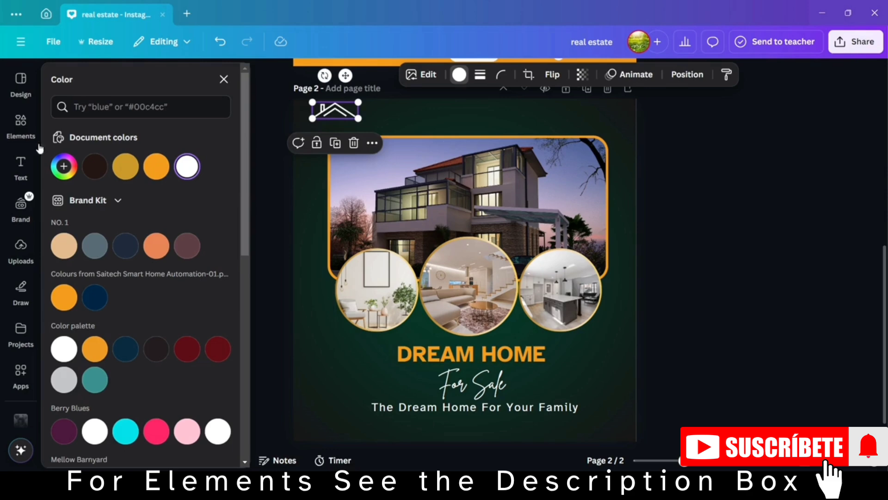
# Add a title text reading "LOGO" beneath the roofline graphic.
pyautogui.click(21, 166)
pyautogui.click(128, 184)
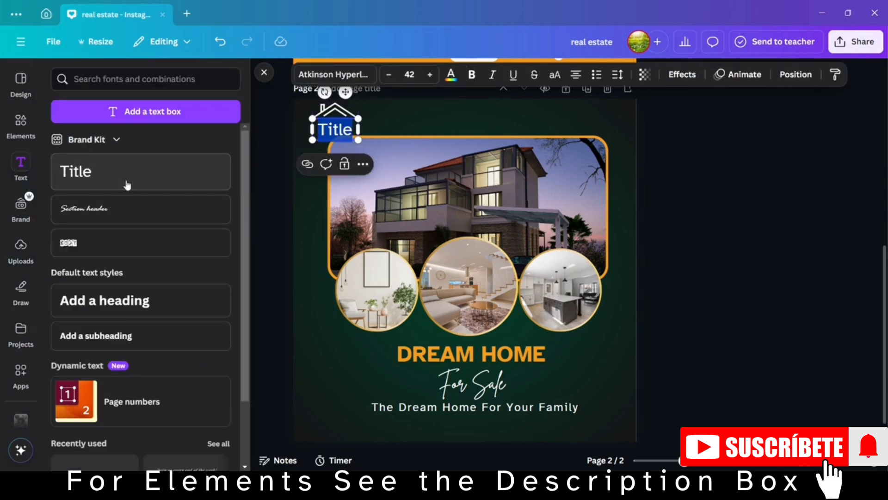
pyautogui.write('YOU')
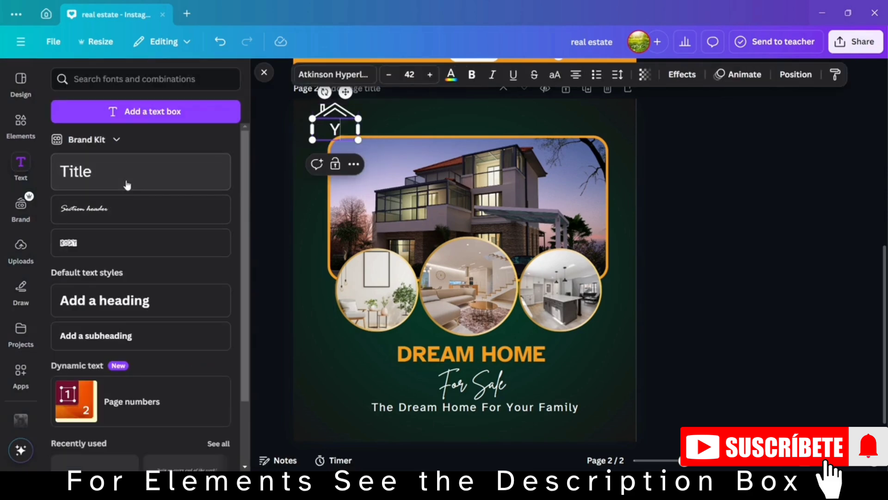
pyautogui.press('BackSpace')
pyautogui.press('BackSpace')
pyautogui.write('LOGO')
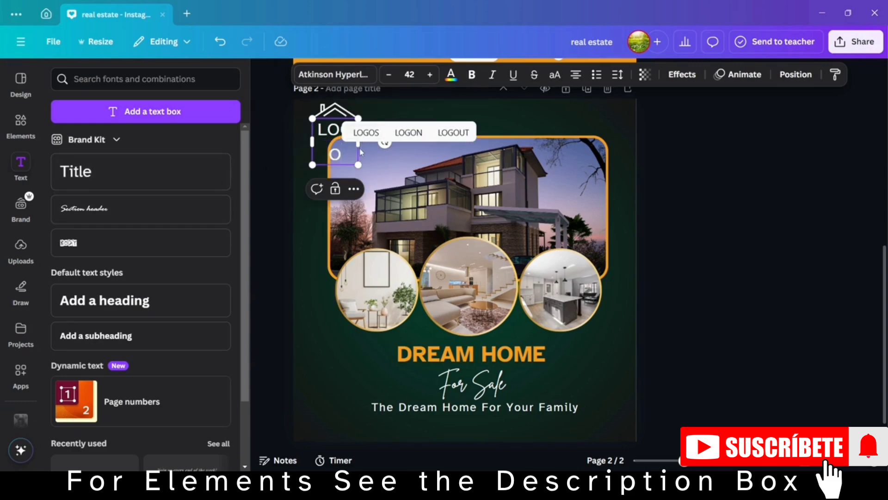
pyautogui.click(261, 215)
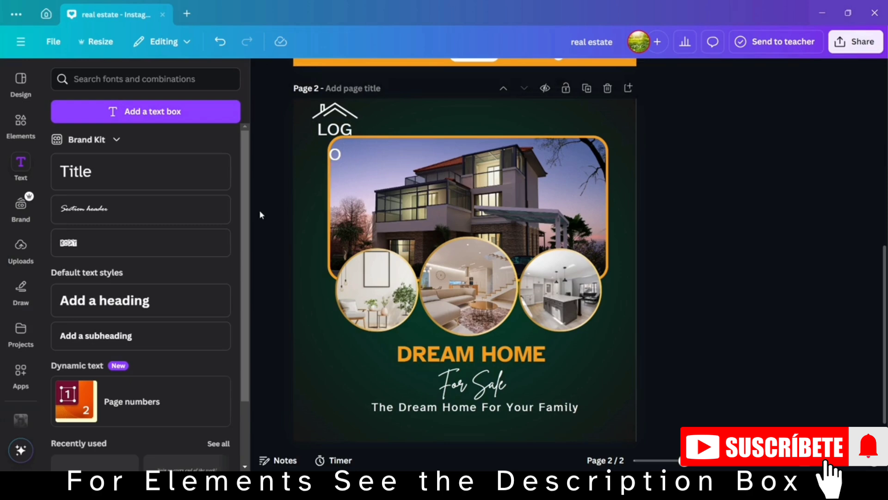
# Shrink the "LOGO" text to about font size 27.9 so it fits on one line, centered directly under the roofline graphic.
pyautogui.click(357, 135)
pyautogui.moveTo(365, 136); pyautogui.dragTo(332, 122)
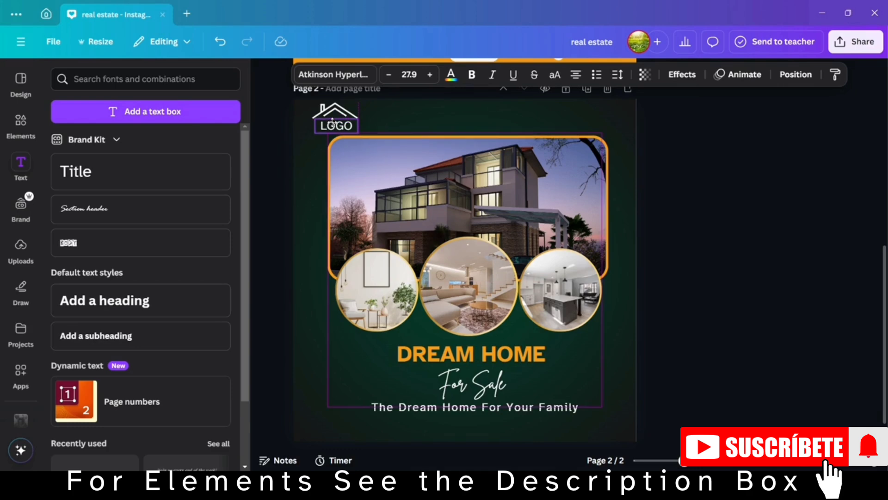
pyautogui.click(718, 315)
# Add a square shape to the page and recolor it with the document's orange.
pyautogui.scroll(-1, 718, 319)
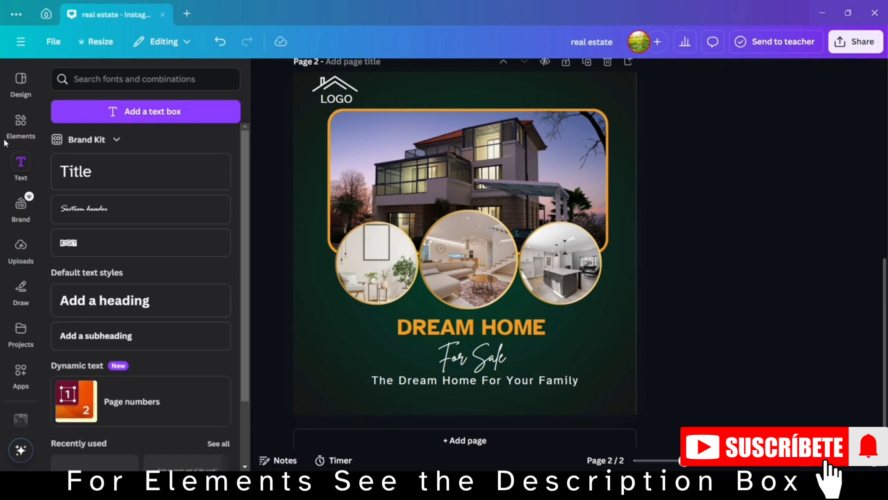
pyautogui.click(21, 124)
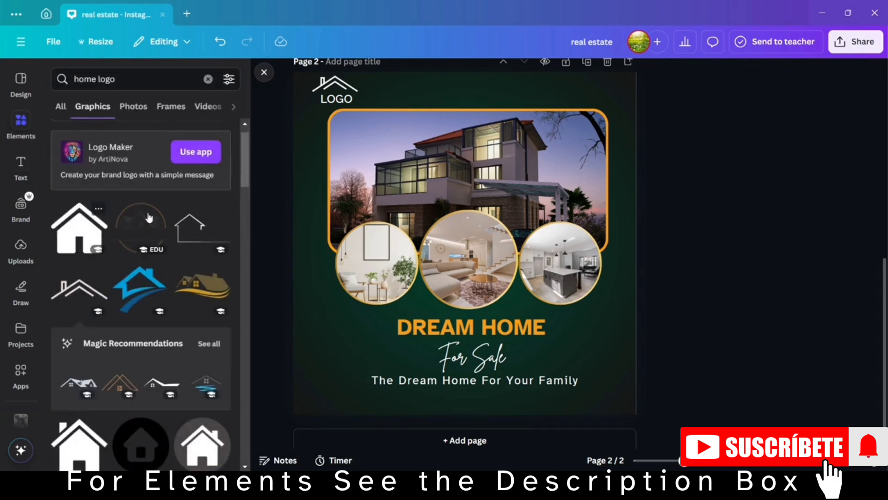
pyautogui.click(208, 79)
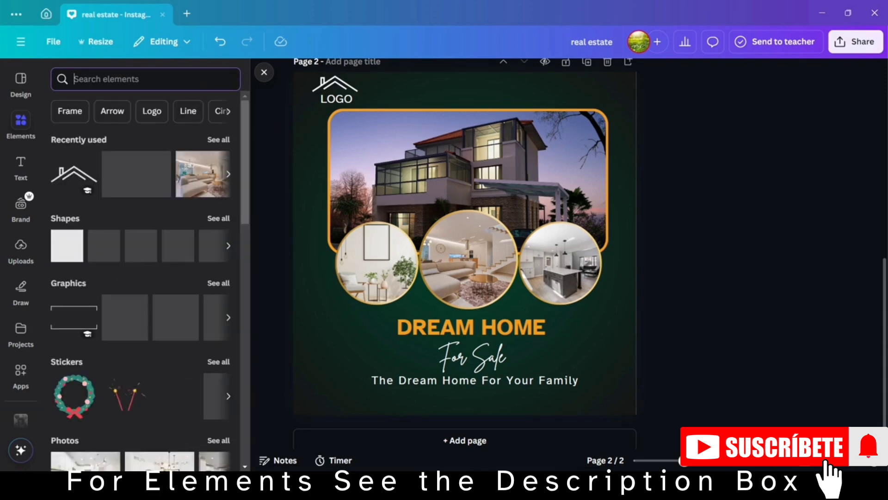
pyautogui.click(67, 256)
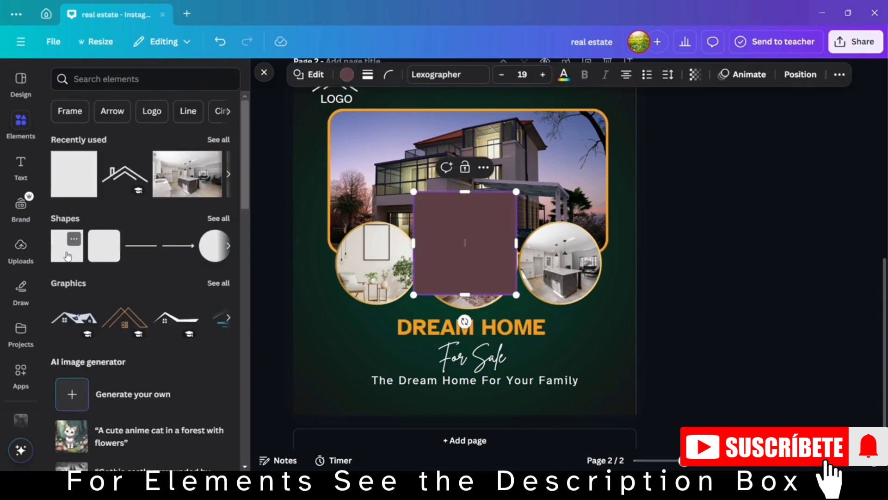
pyautogui.click(348, 81)
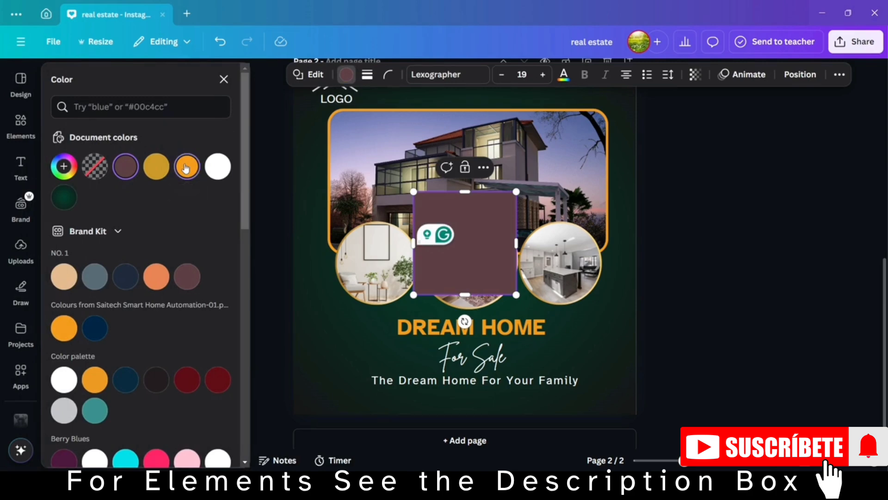
pyautogui.click(186, 167)
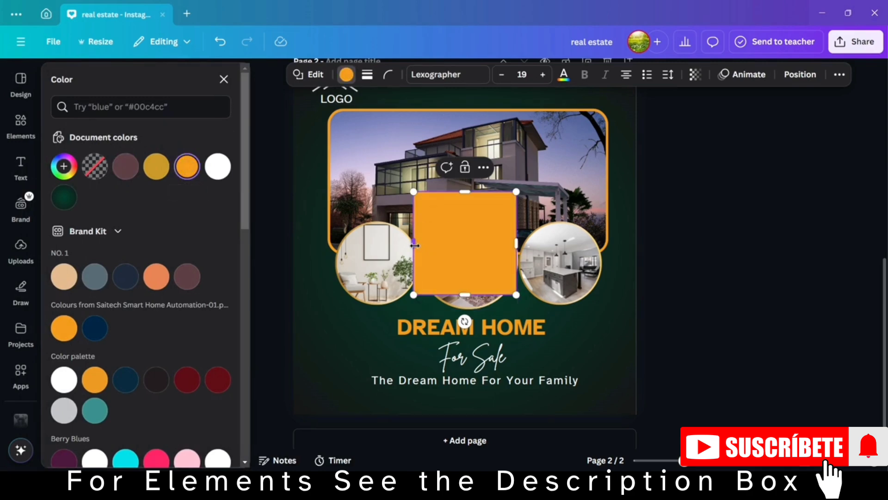
# Flatten the orange square into a thin bar and stretch it across the full page width along the bottom edge.
pyautogui.moveTo(415, 246); pyautogui.dragTo(302, 244)
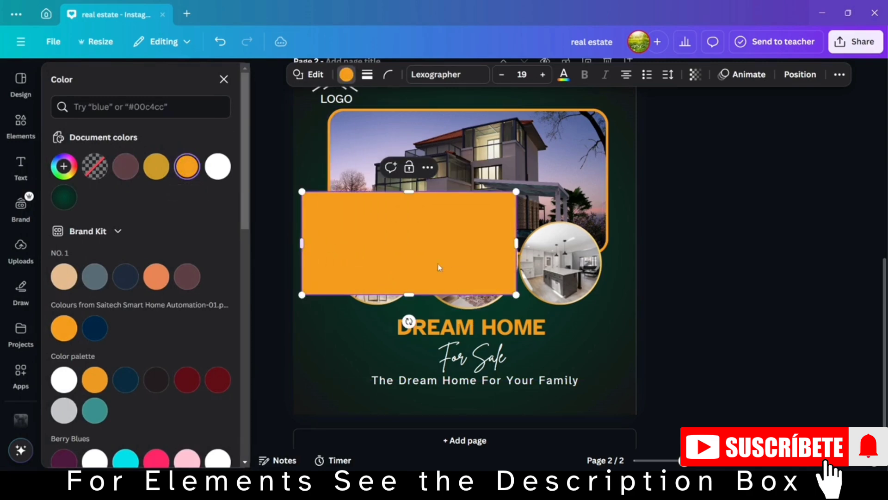
pyautogui.moveTo(410, 293); pyautogui.dragTo(402, 221)
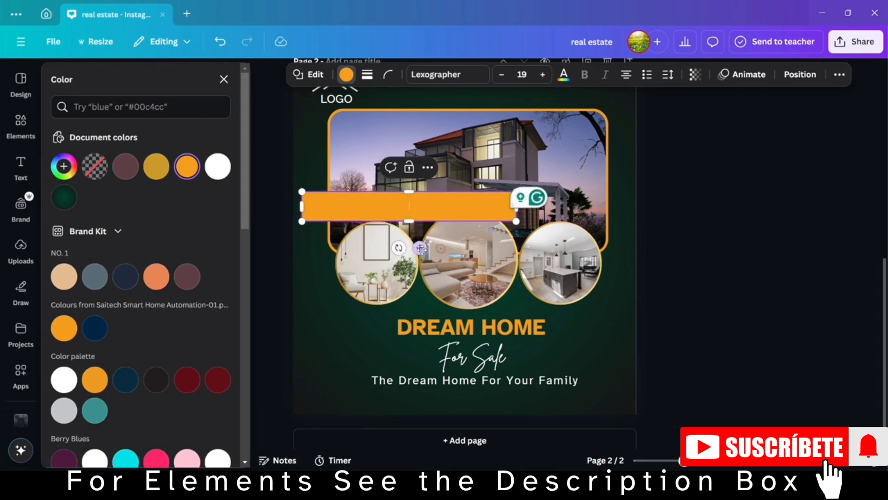
pyautogui.moveTo(420, 248); pyautogui.dragTo(413, 441)
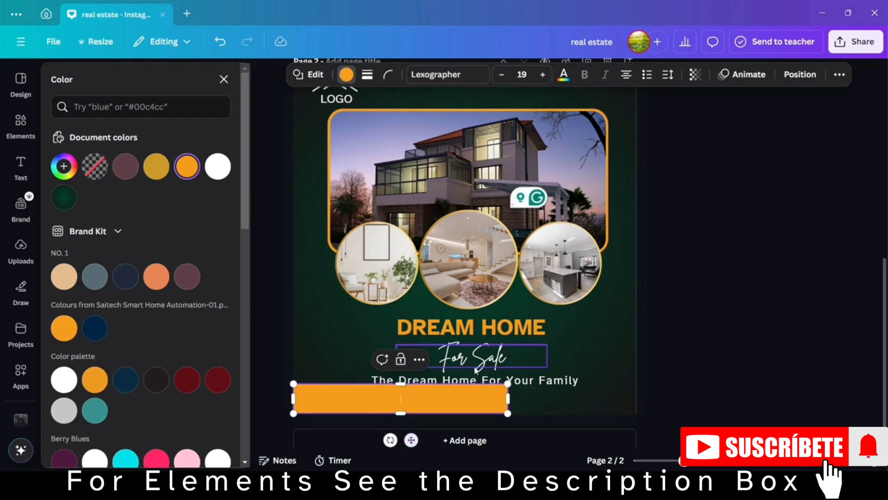
pyautogui.moveTo(508, 400); pyautogui.dragTo(637, 413)
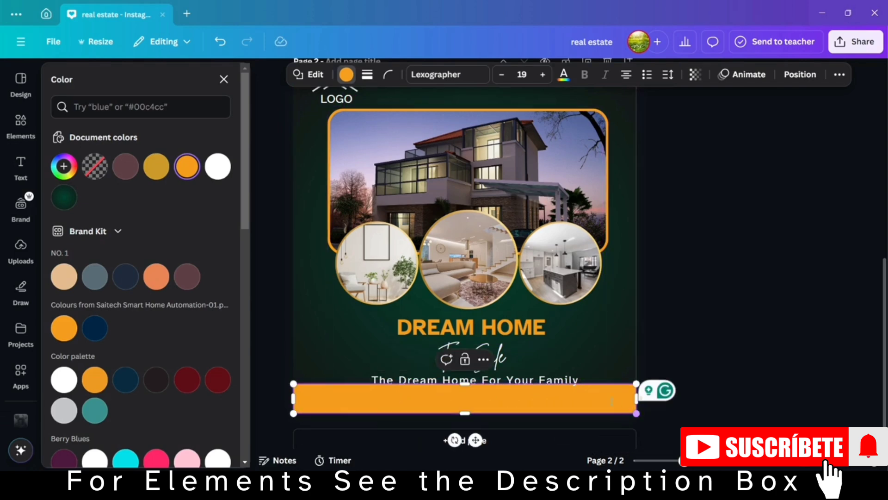
pyautogui.click(720, 367)
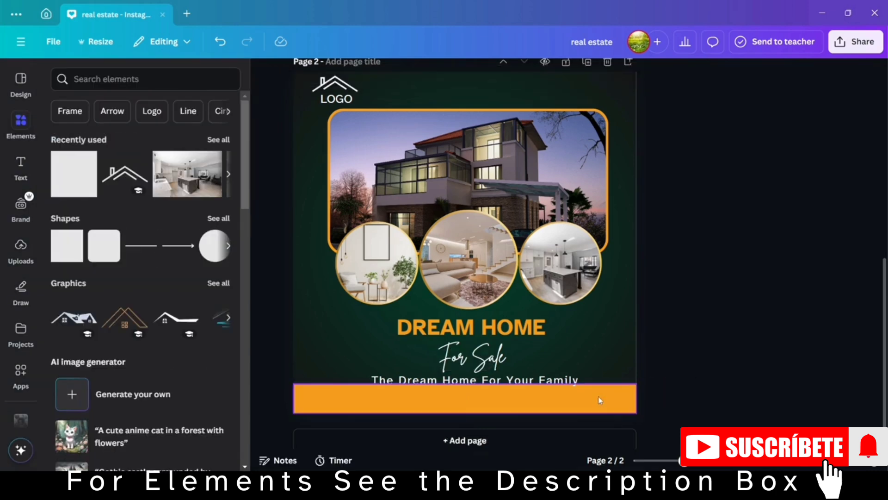
# Lower the orange bar slightly so it sits just beneath the tagline, overhanging the page's bottom edge.
pyautogui.moveTo(600, 401); pyautogui.dragTo(598, 404)
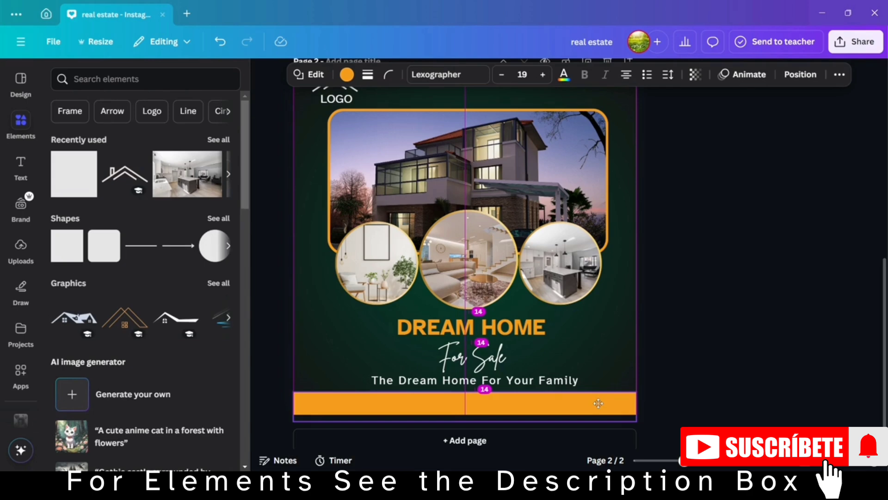
pyautogui.moveTo(598, 404); pyautogui.dragTo(600, 407)
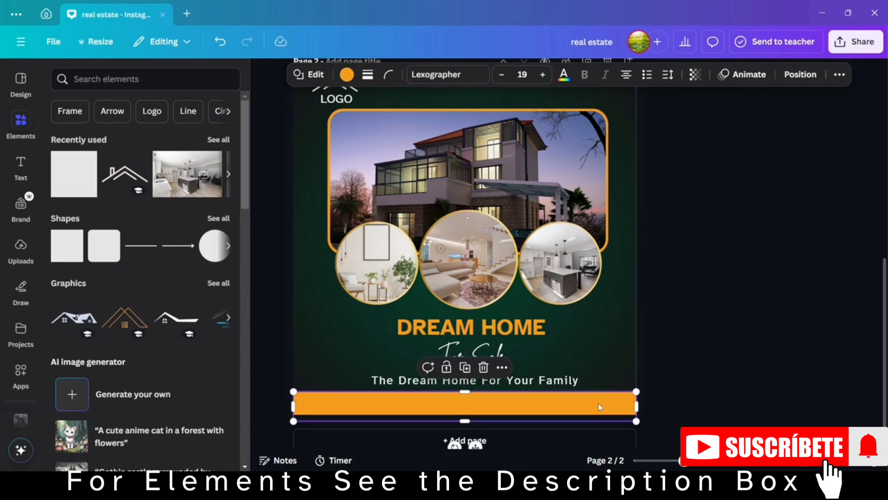
pyautogui.click(694, 359)
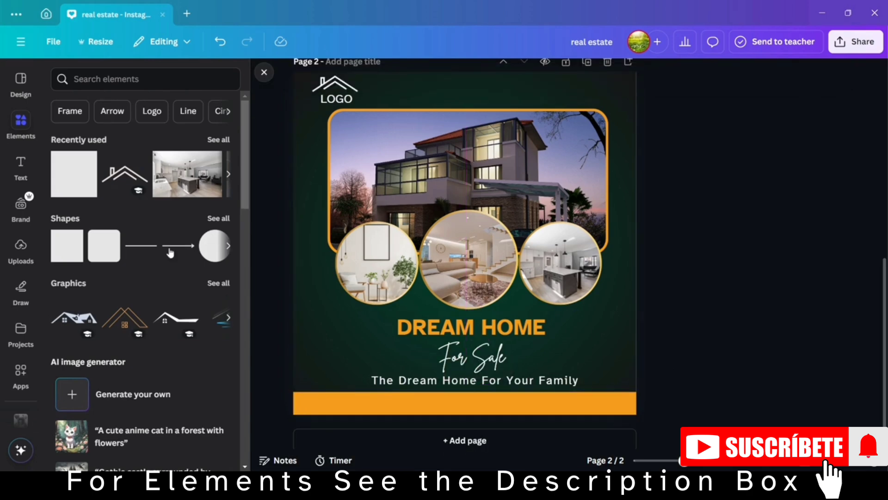
# Search the graphics for "BOOK NOW" and insert the plain red rounded button with white lettering.
pyautogui.click(137, 80)
pyautogui.write('BOO')
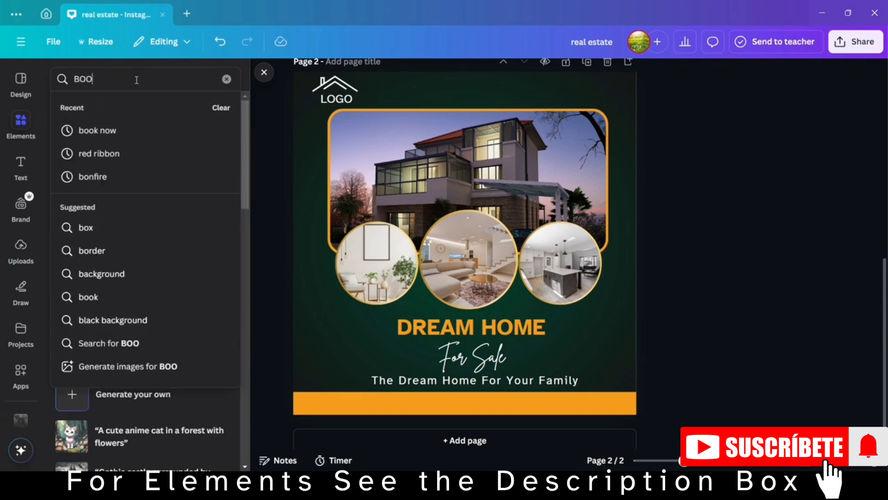
pyautogui.write('K NOW')
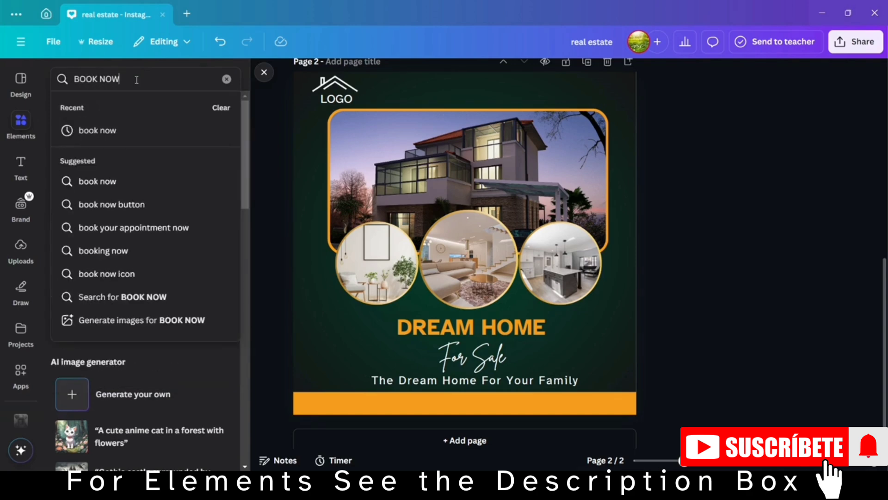
pyautogui.press('Return')
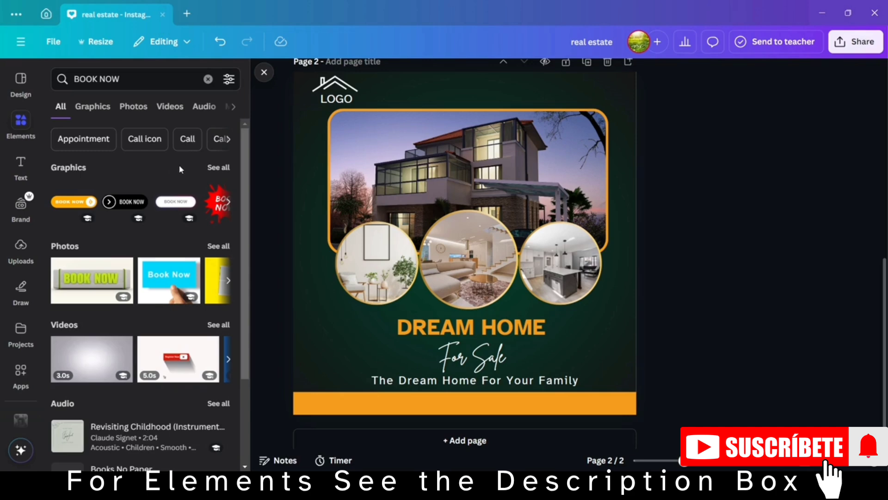
pyautogui.click(216, 168)
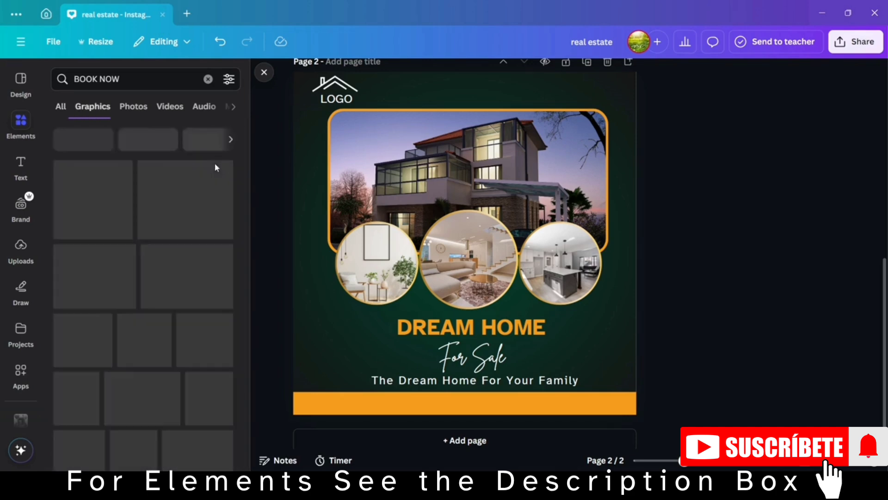
pyautogui.scroll(-3, 146, 277)
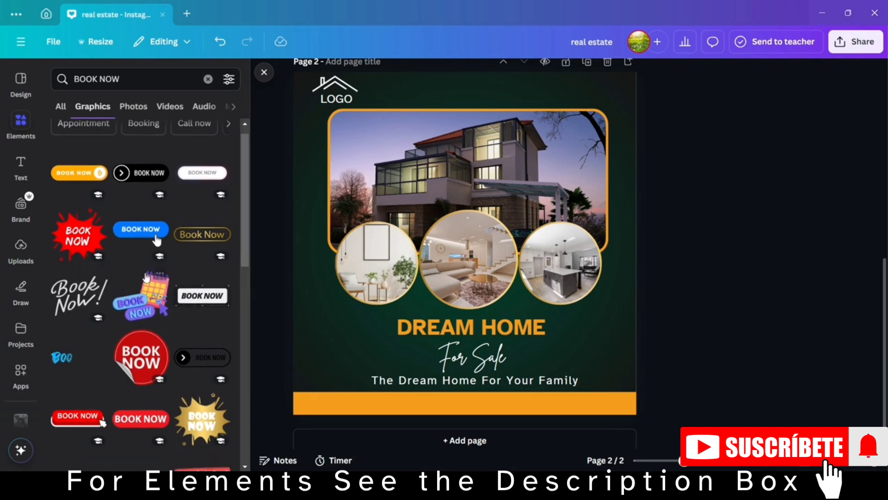
pyautogui.scroll(-2, 147, 278)
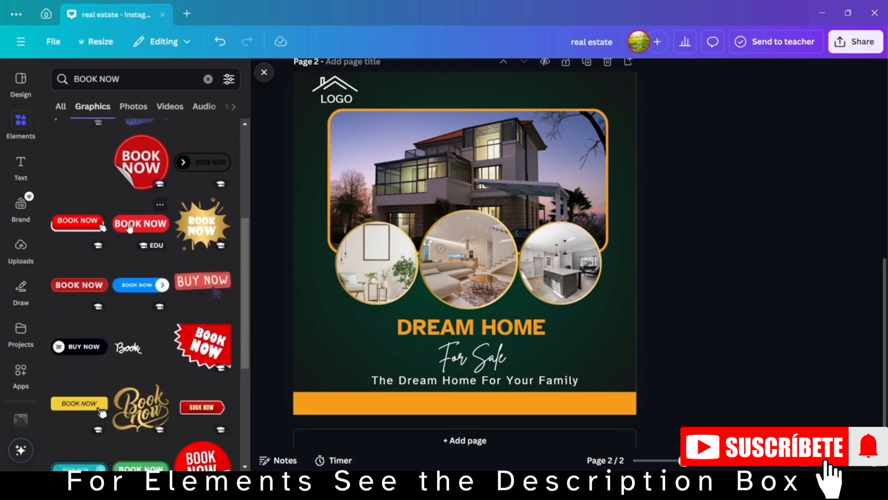
pyautogui.click(130, 226)
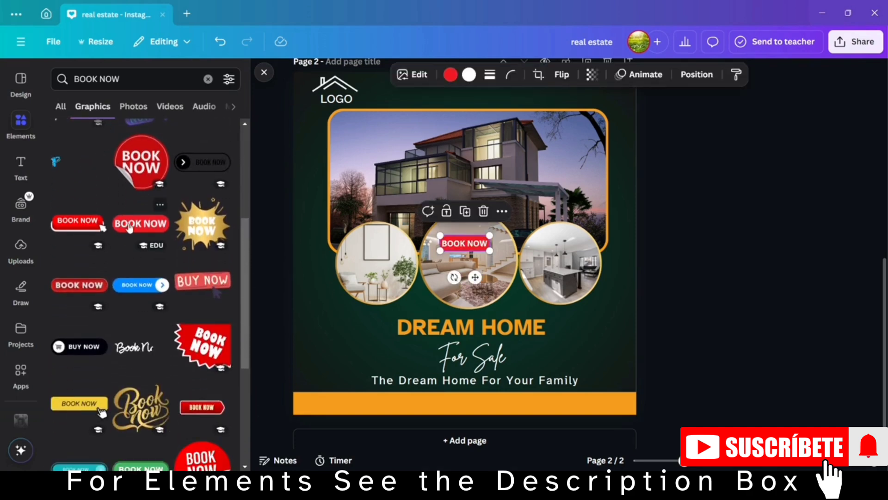
# Recolor the BOOK NOW button white with orange lettering and place it in the middle of the orange bar.
pyautogui.click(445, 83)
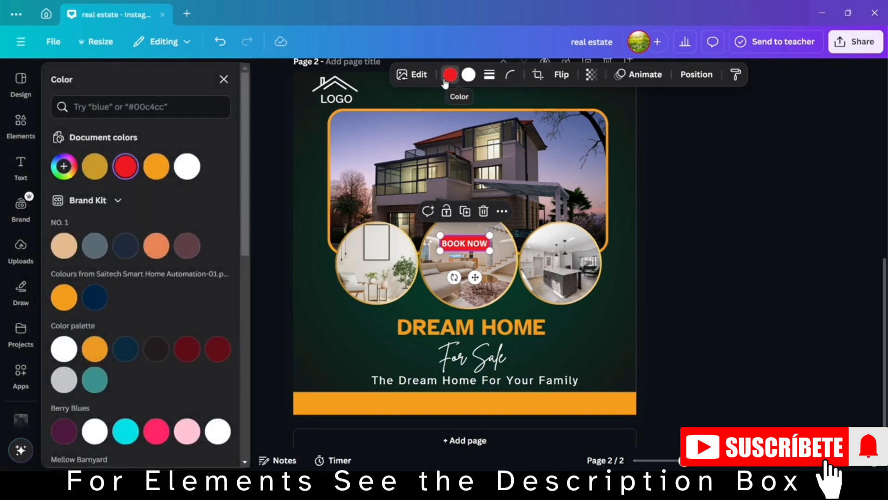
pyautogui.click(185, 167)
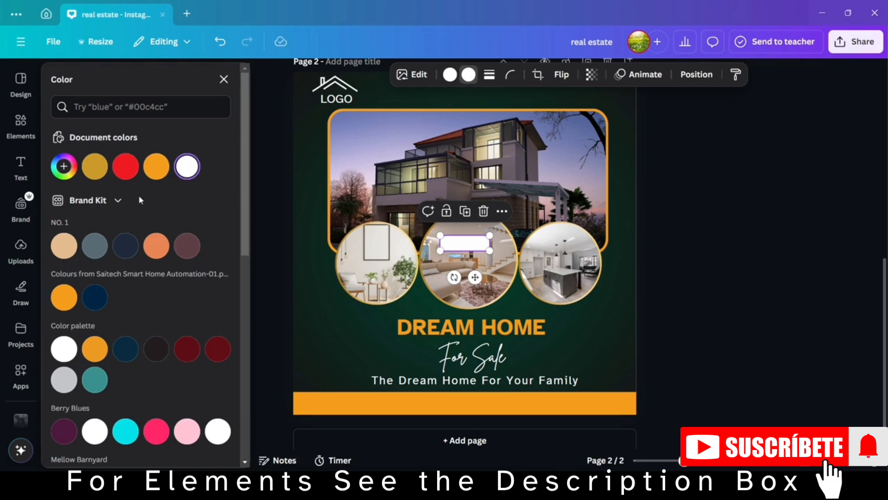
pyautogui.click(157, 166)
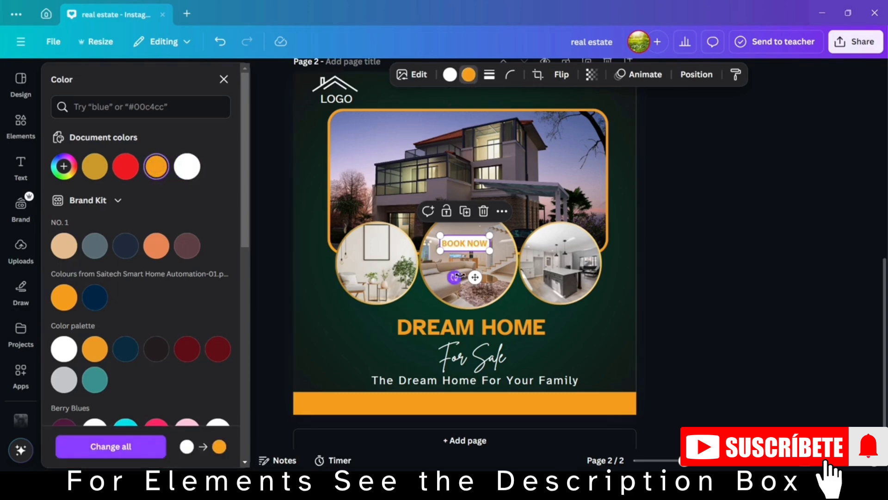
pyautogui.moveTo(475, 278); pyautogui.dragTo(481, 437)
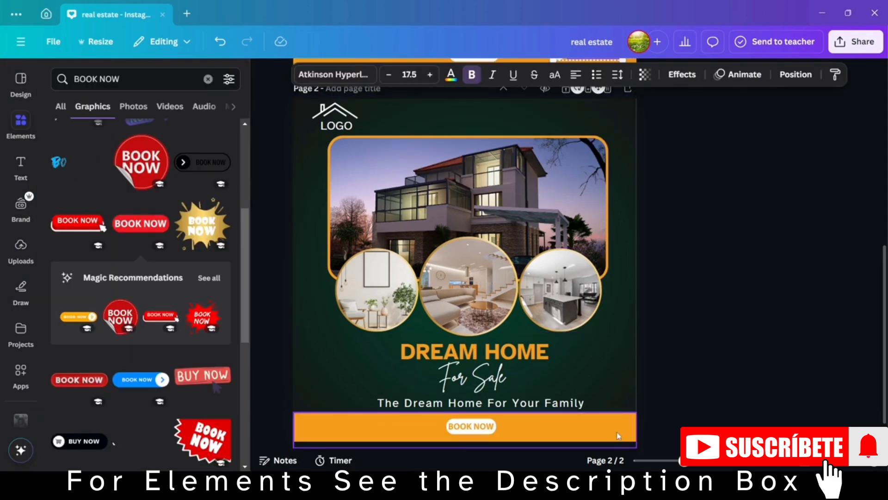
pyautogui.click(618, 436)
pyautogui.hotkey('ctrl', 'v')
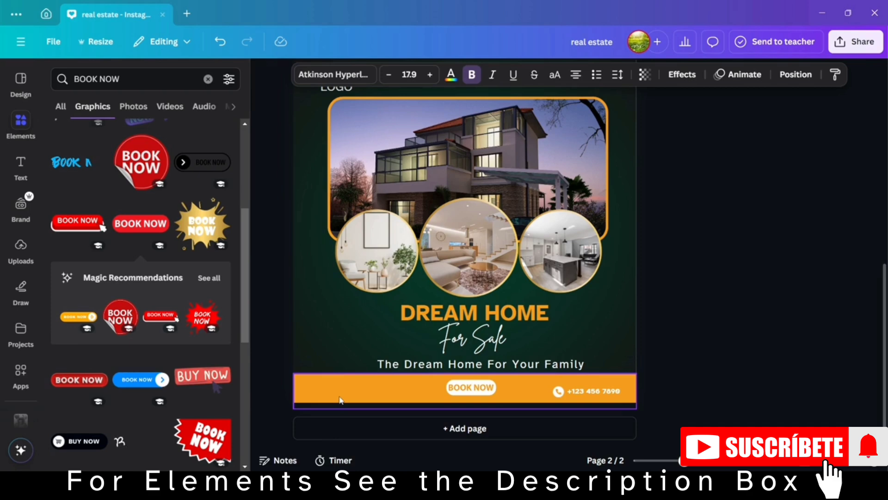
pyautogui.scroll(1, 341, 401)
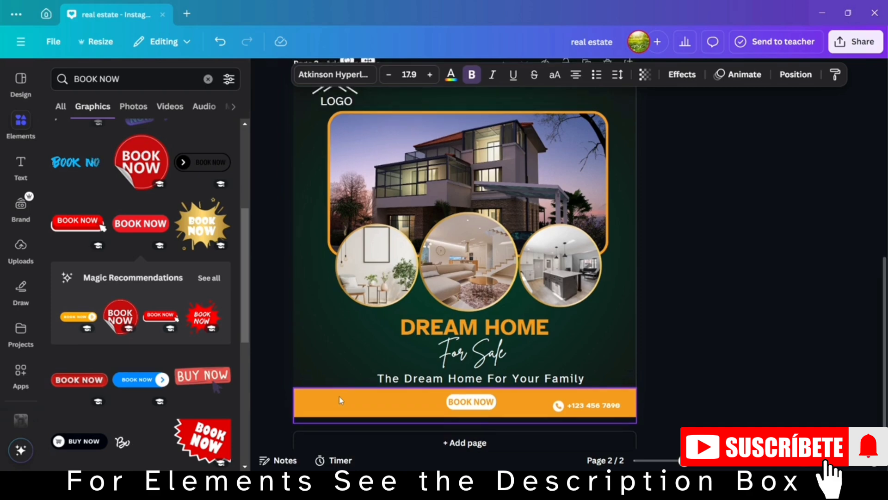
pyautogui.scroll(1, 341, 401)
pyautogui.click(340, 400)
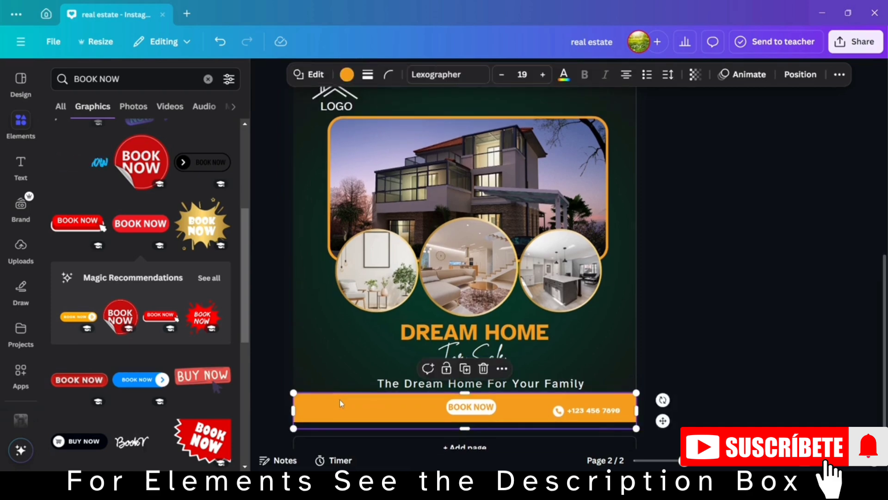
# Paste the grouped white YouTube, Facebook and Twitter icons into the page's upper-right corner, above the house photo.
pyautogui.click(642, 100)
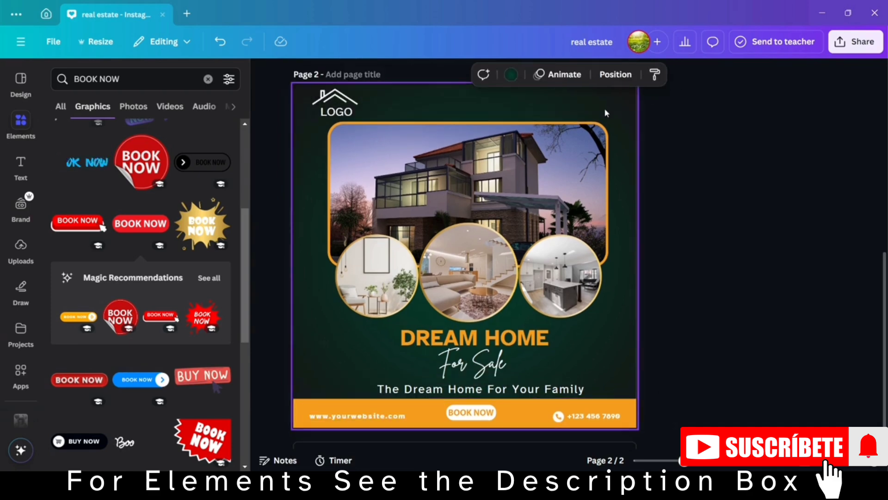
pyautogui.hotkey('ctrl', 'v')
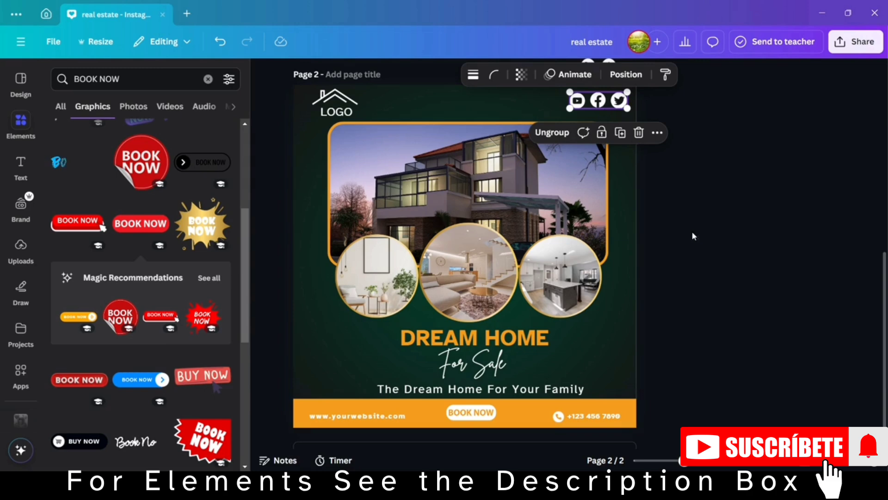
pyautogui.click(698, 250)
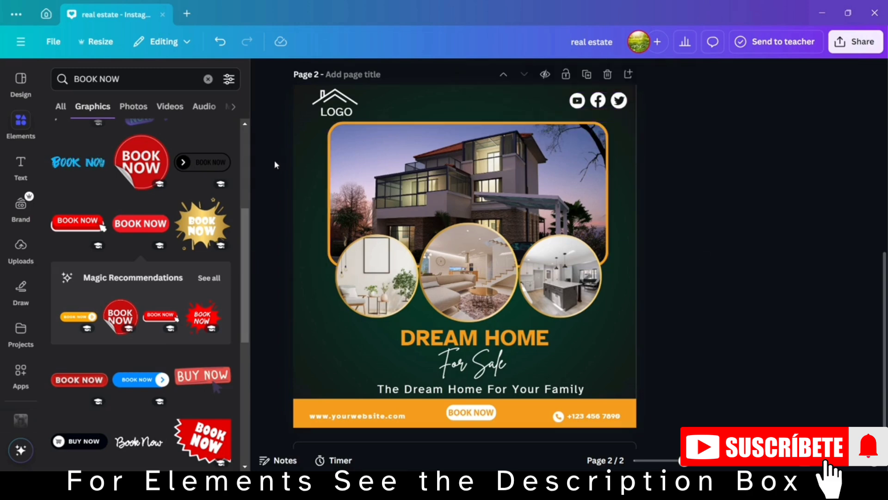
# Clear the element search, close the element browser and enlarge the page view to inspect the finished post.
pyautogui.click(208, 79)
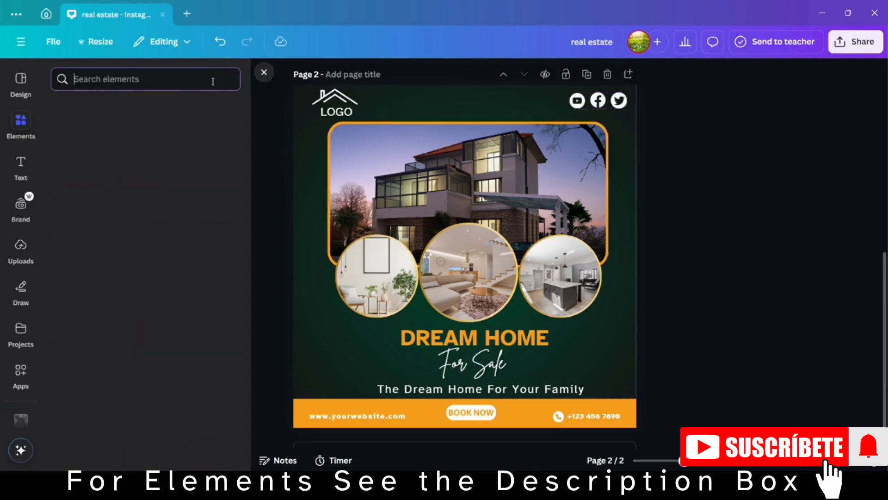
pyautogui.click(265, 72)
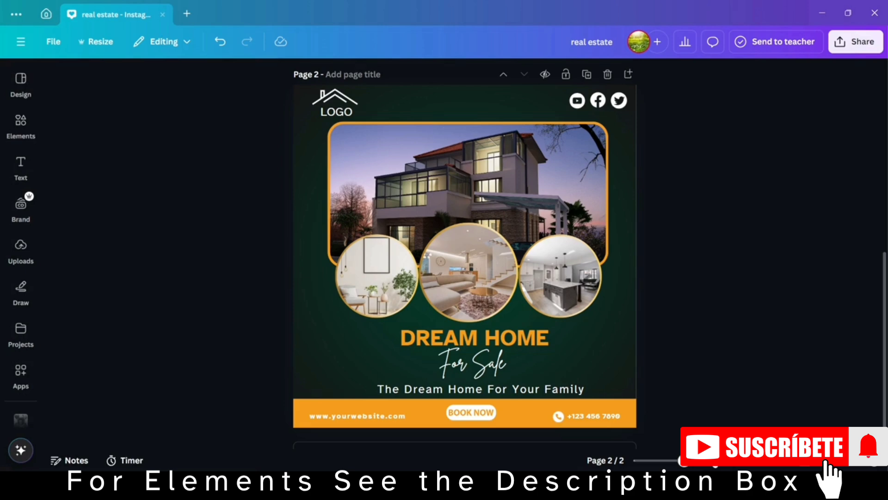
pyautogui.moveTo(687, 465); pyautogui.dragTo(687, 466)
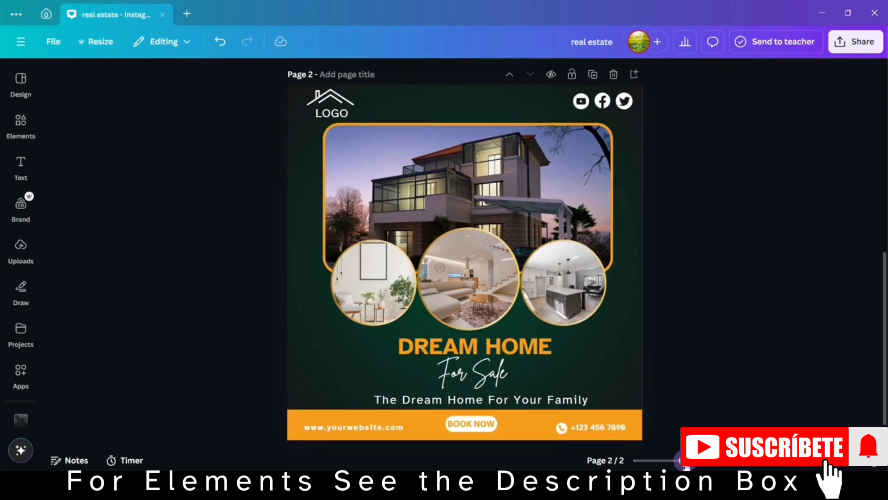